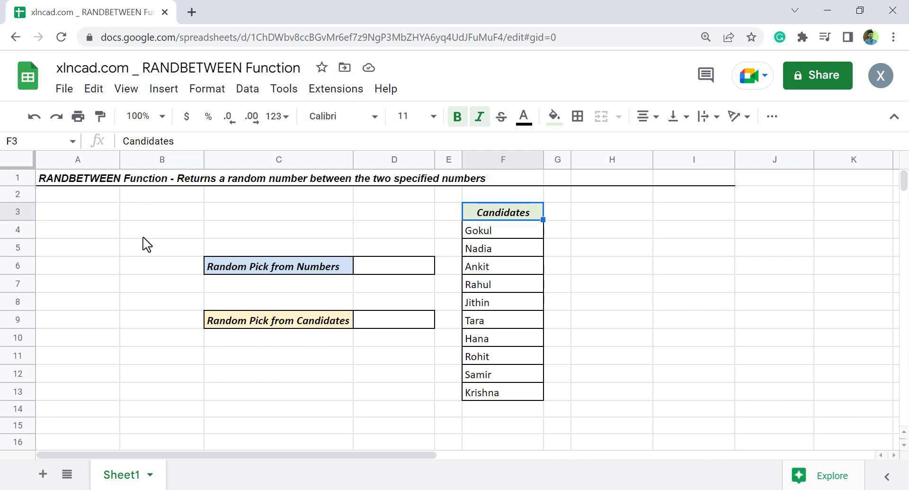
Enter the formula =RANDBETWEEN(1,10) in cell B3 and reselect that cell
left_click(177, 212)
type("=")
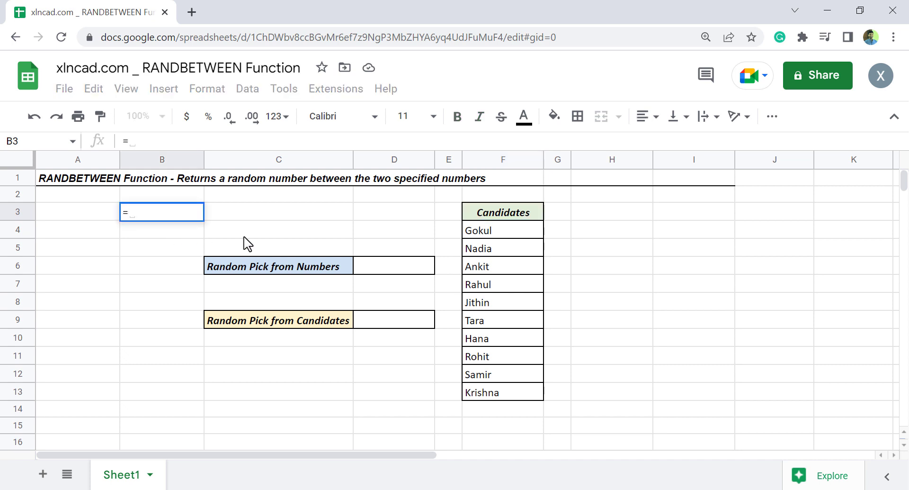
type("RANDBE")
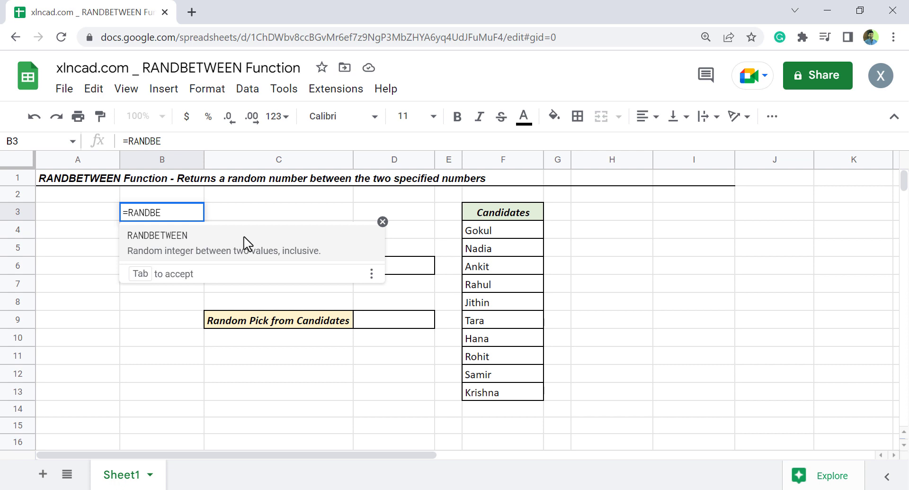
left_click(152, 252)
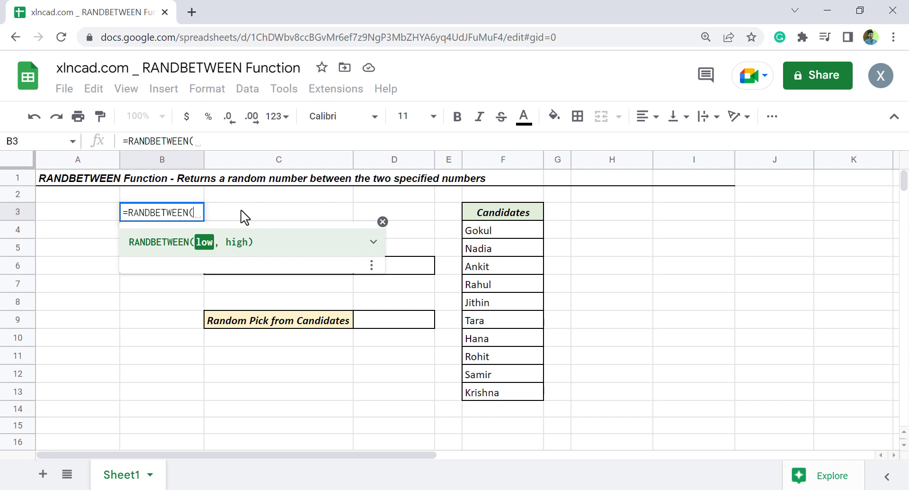
type("1,")
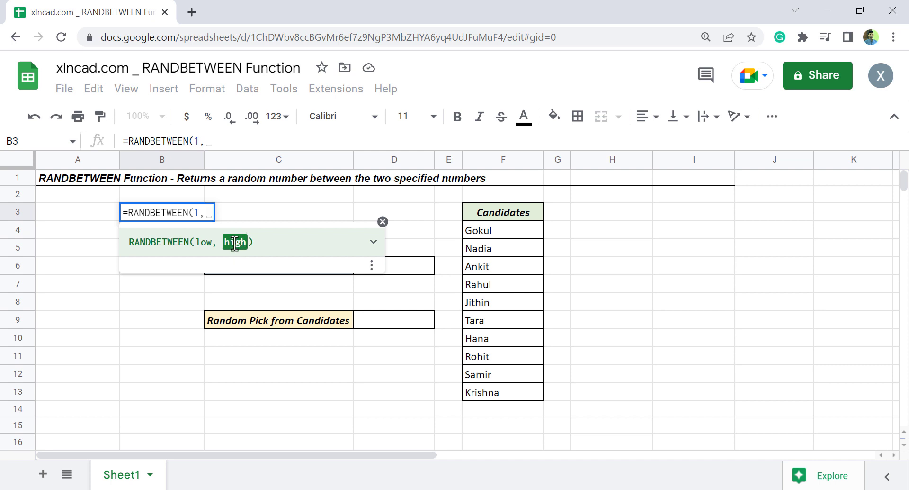
type("10")
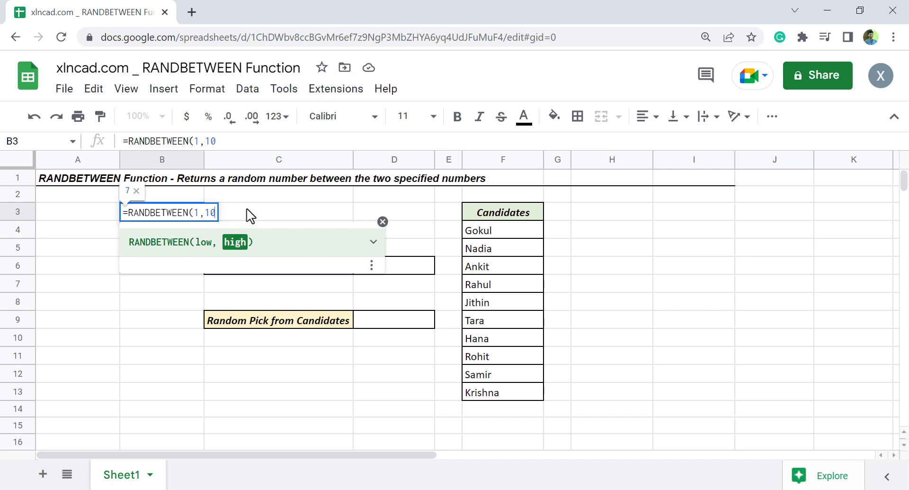
type(")")
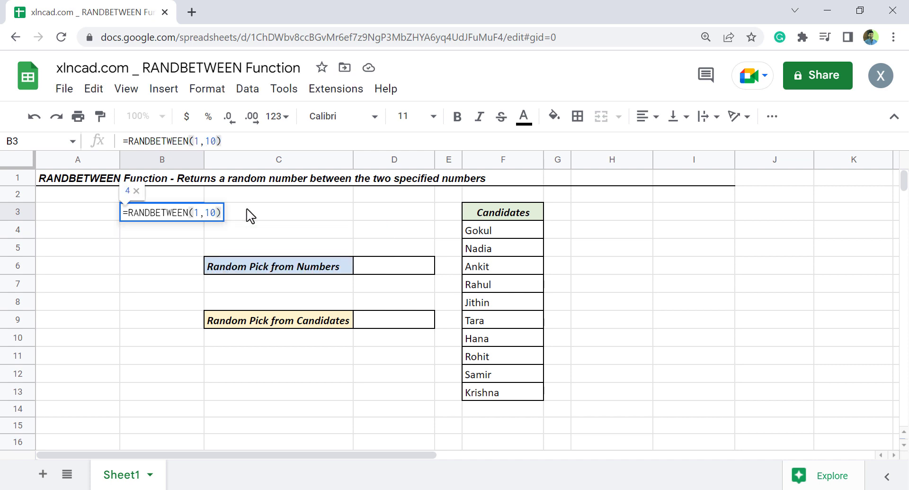
key("Return")
left_click(180, 218)
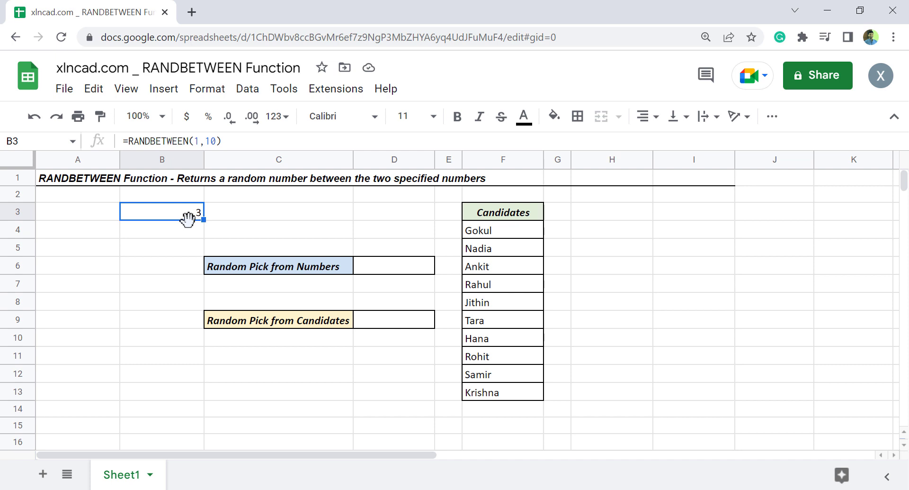
Enter 1 in cell C11 and XYZ in cell D13 to make the random number recalculate
left_click(299, 360)
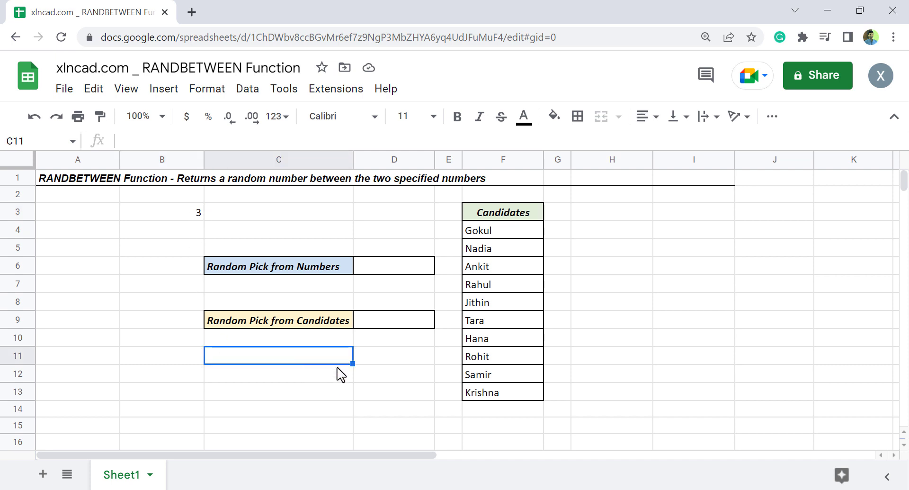
type("1")
key("Return")
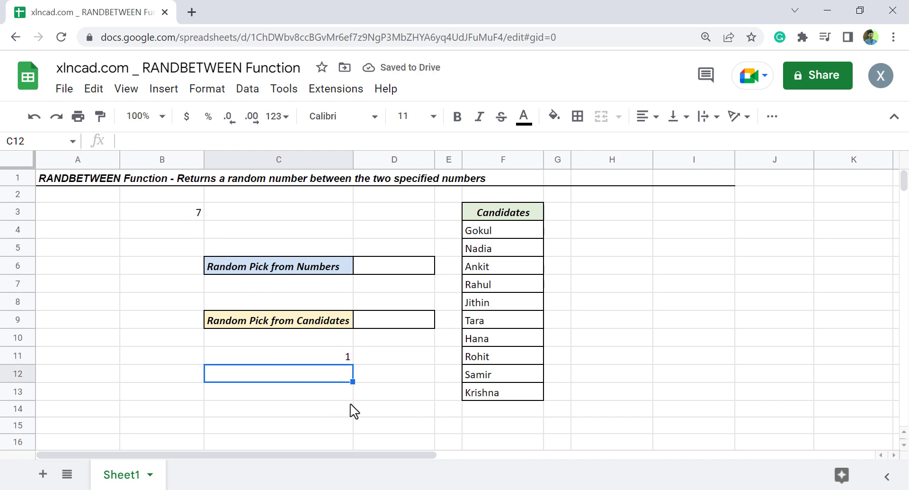
left_click(375, 397)
type("XYZ")
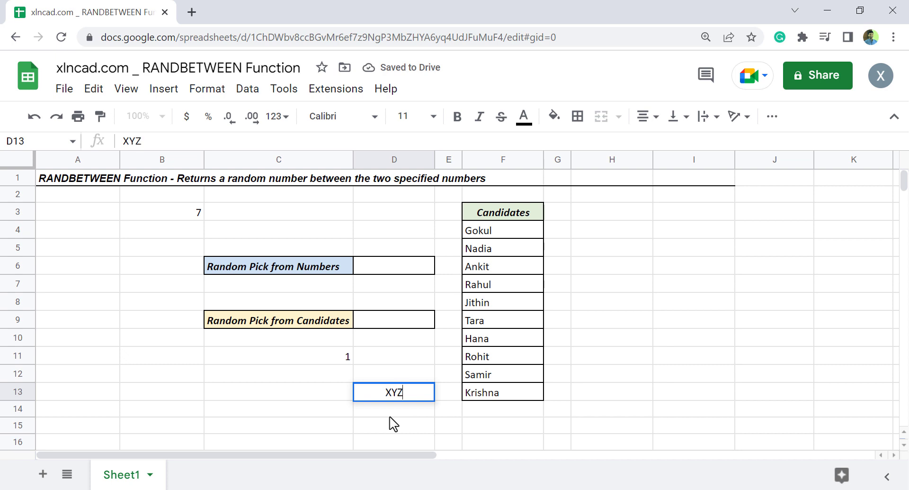
key("Return")
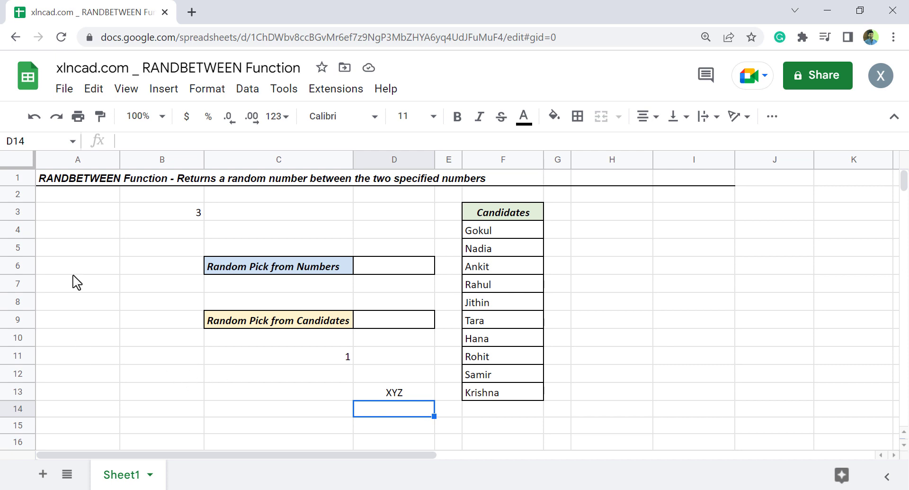
Insert a checkbox in cell B11 and toggle it three times to refresh the random number in B3
left_click(141, 361)
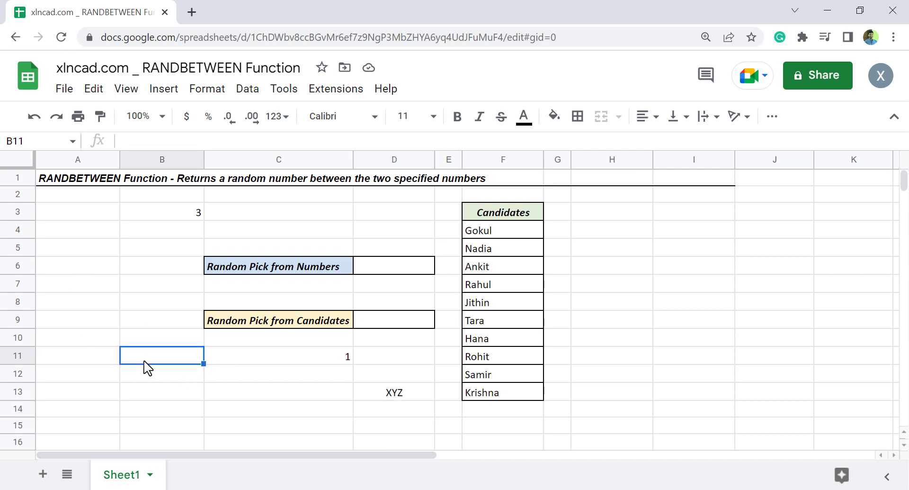
left_click(165, 89)
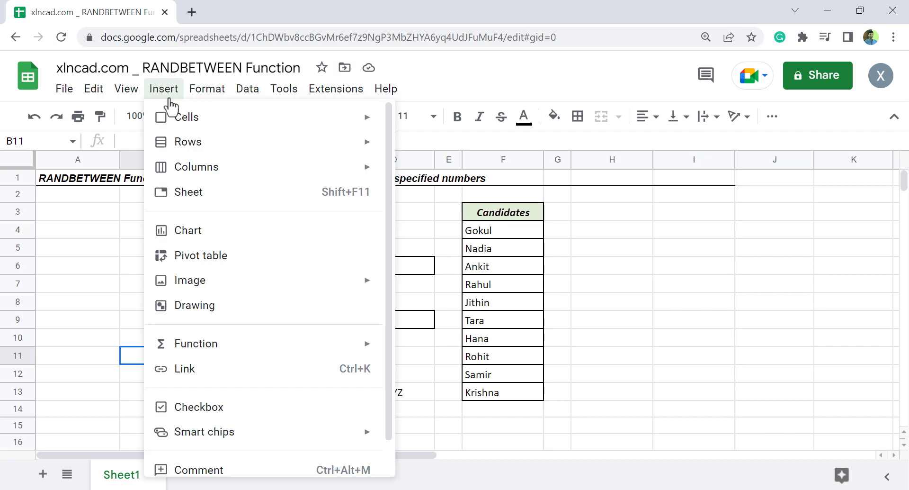
left_click(238, 410)
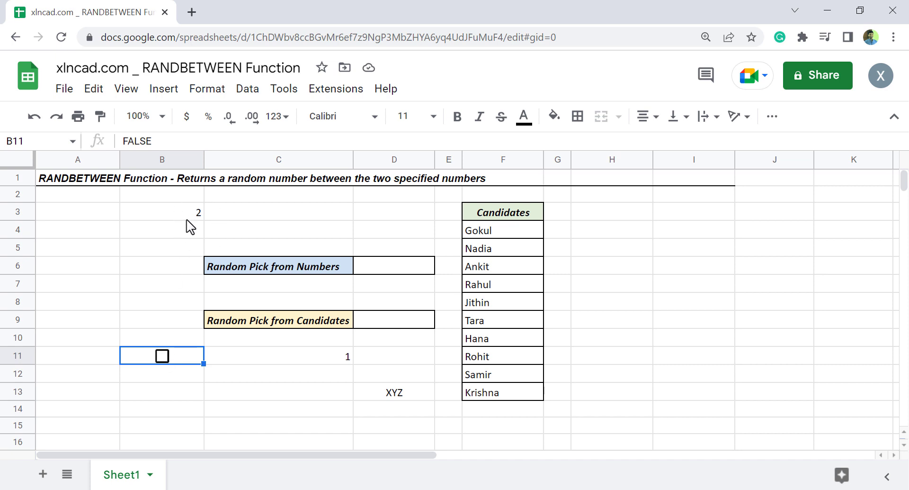
left_click(164, 358)
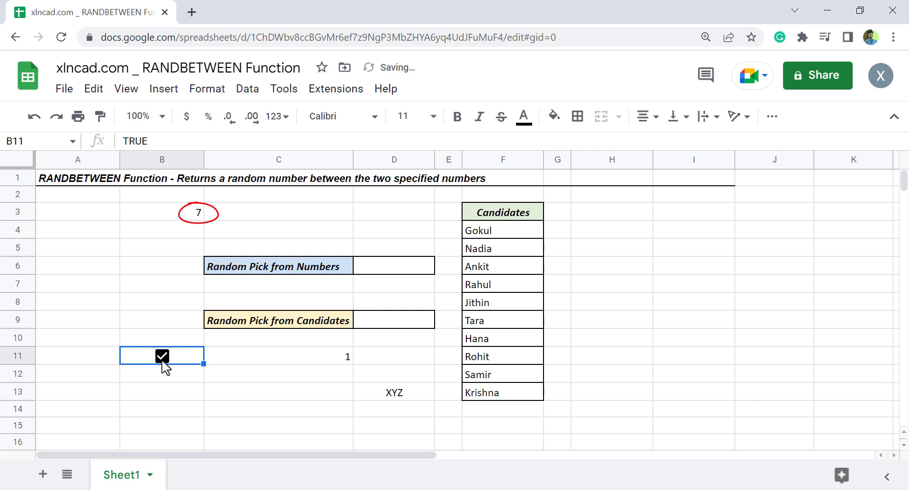
left_click(163, 360)
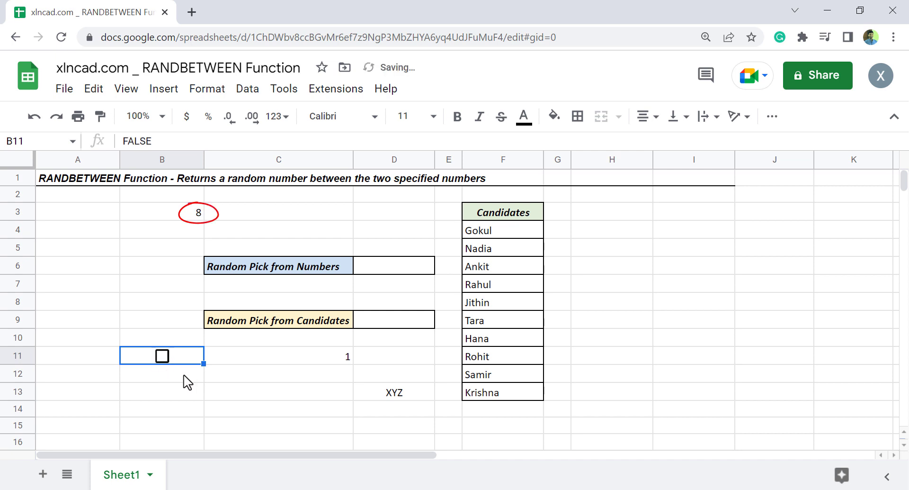
left_click(162, 360)
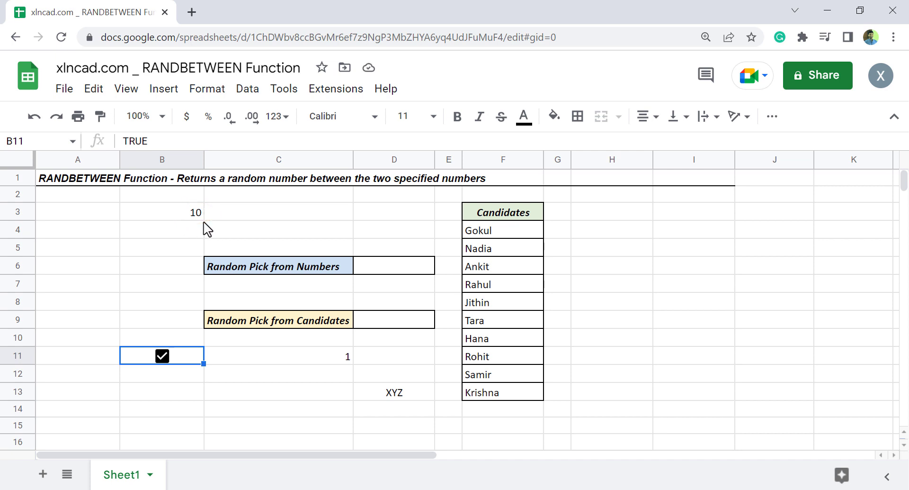
Enter the number list 15,27,50,100 in cell C4
left_click(266, 239)
type("15,27,")
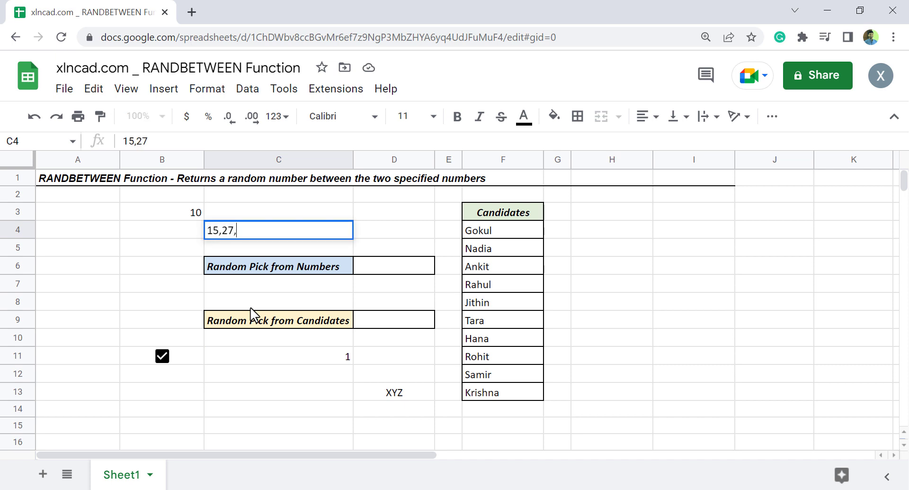
type("50,100")
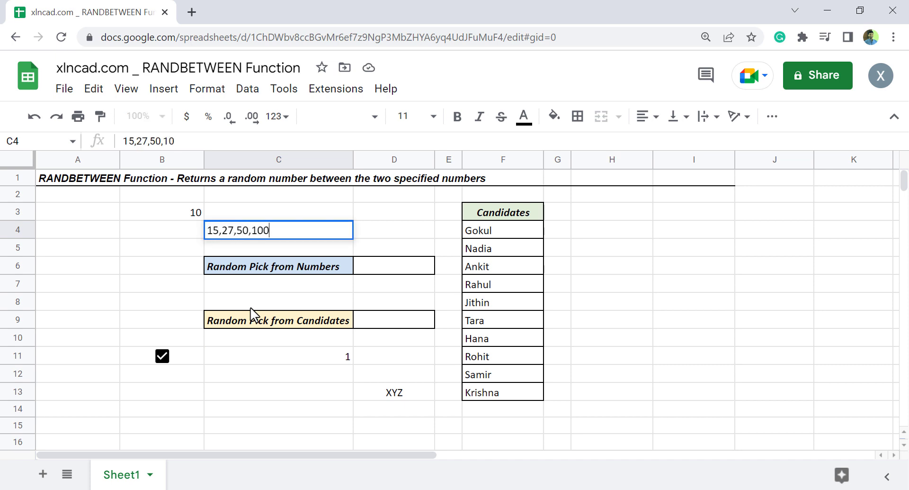
key("Return")
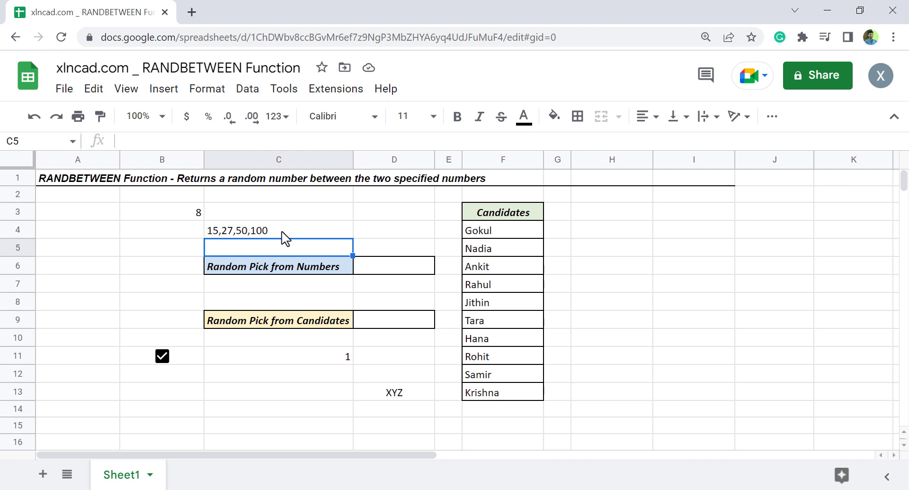
Enter =CHOOSE(RANDBETWEEN(1,4),15,27,50,100) in cell D6 beside Random Pick from Numbers, and reselect the cell to review the formula
left_click(372, 270)
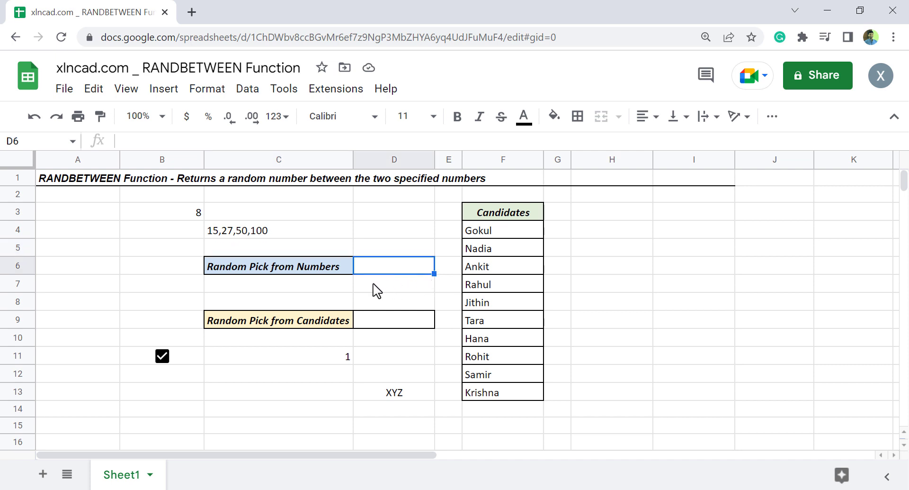
type("=")
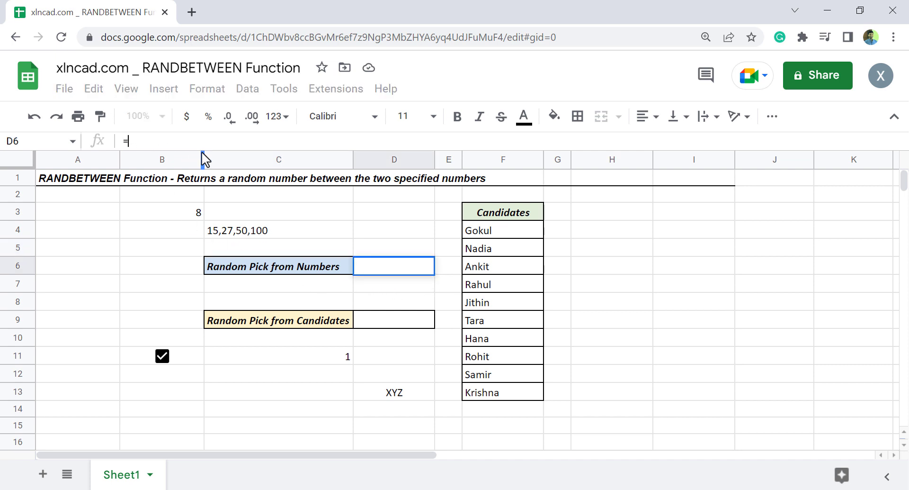
type("CHOOSE")
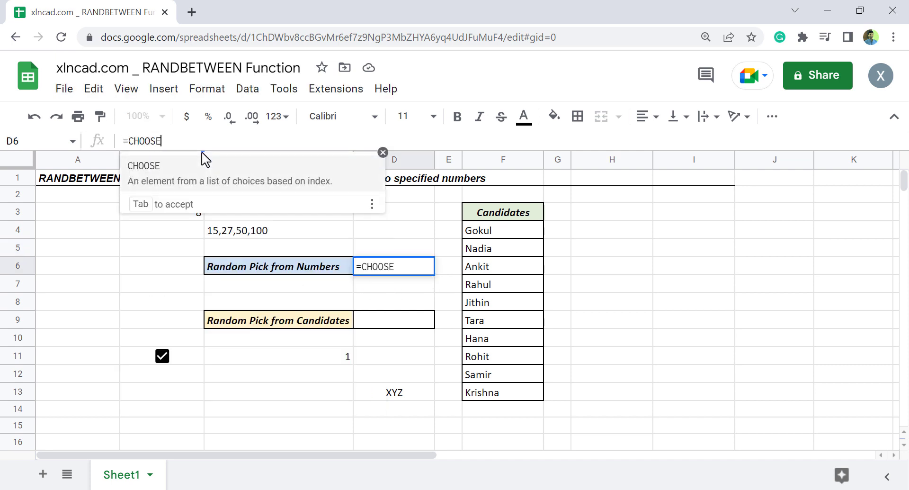
type("(")
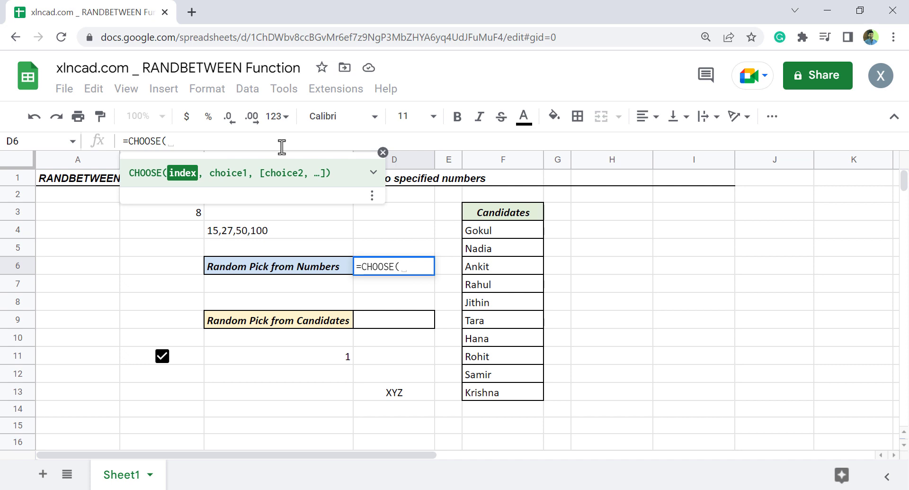
type("RANDBETW")
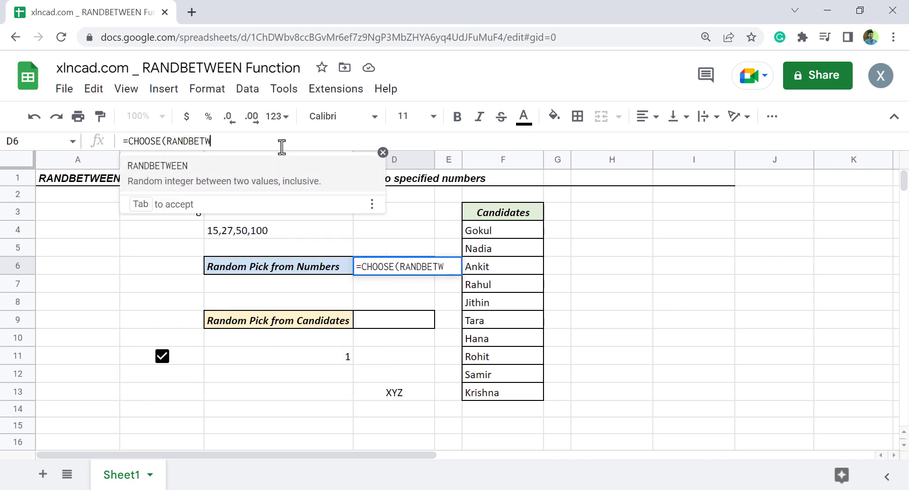
type("EEN(")
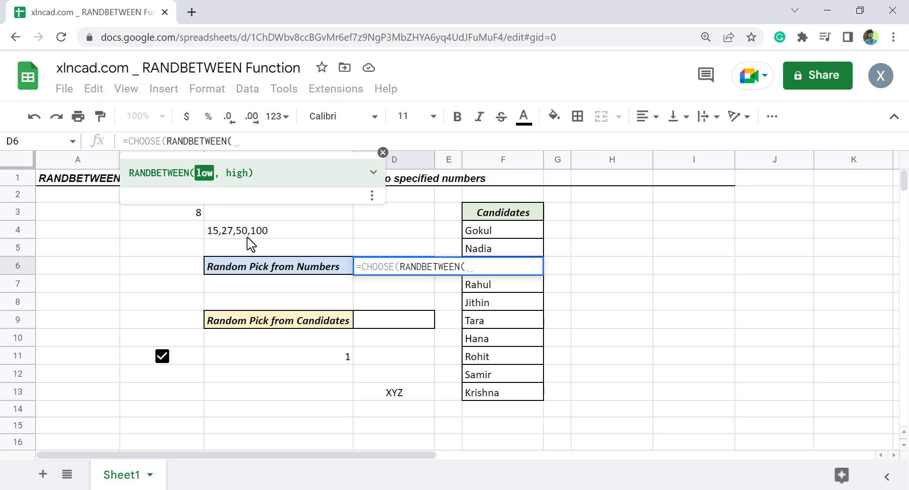
type("1")
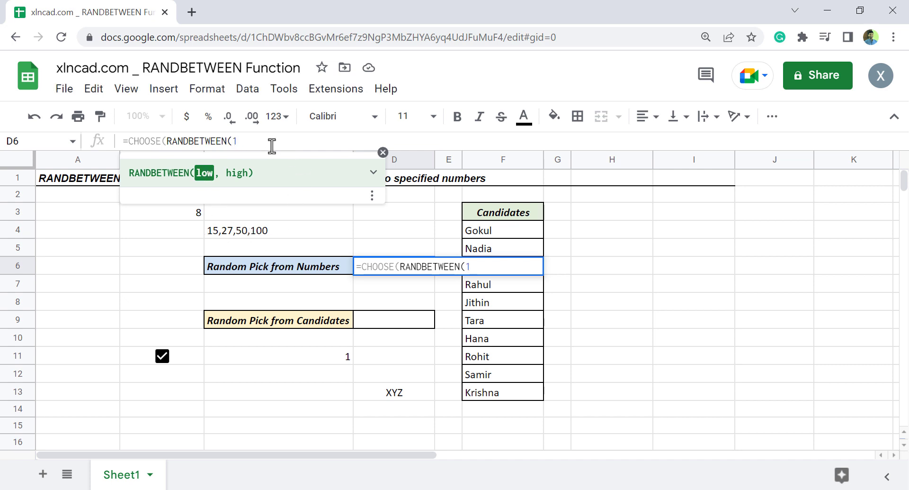
type(",4")
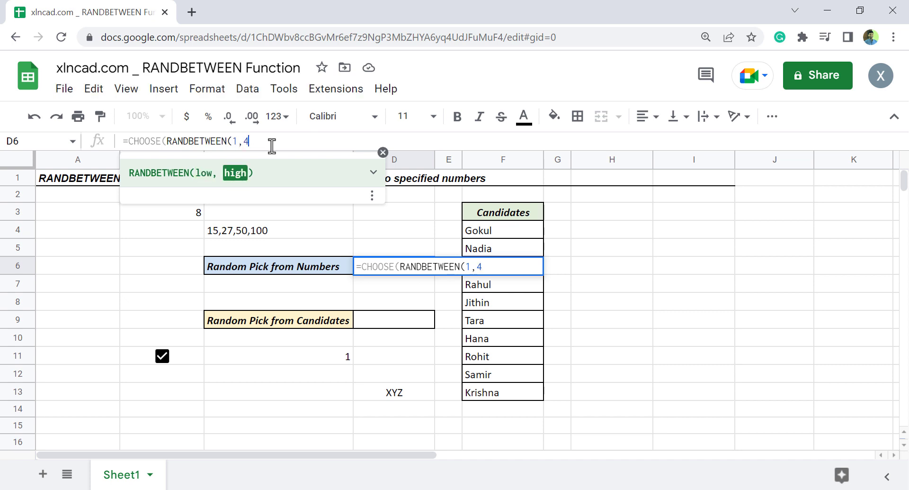
type("),")
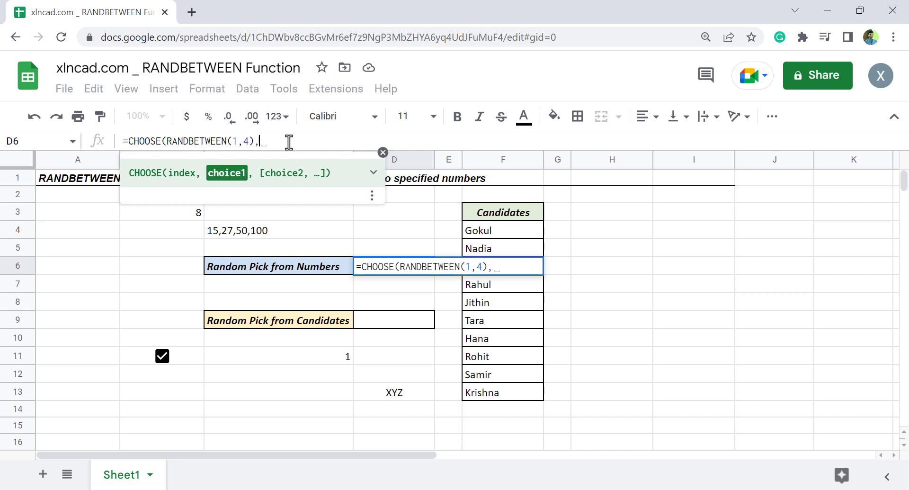
type("15,27")
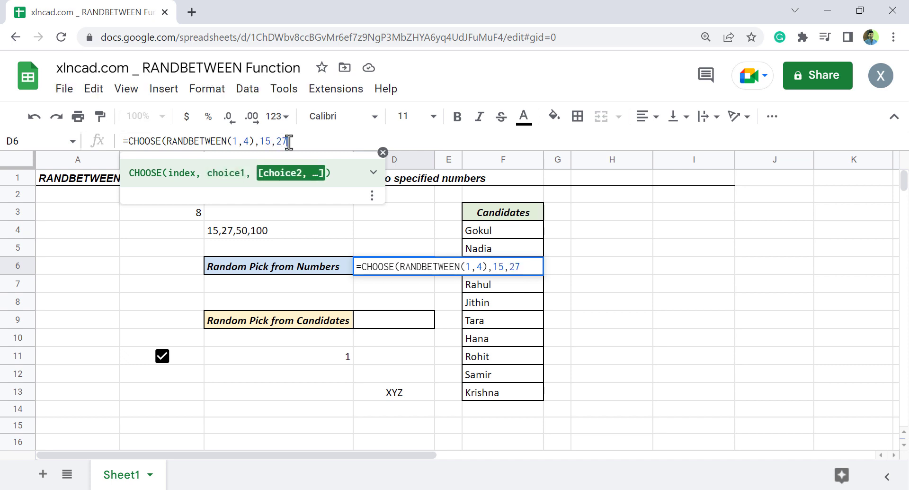
type(",50")
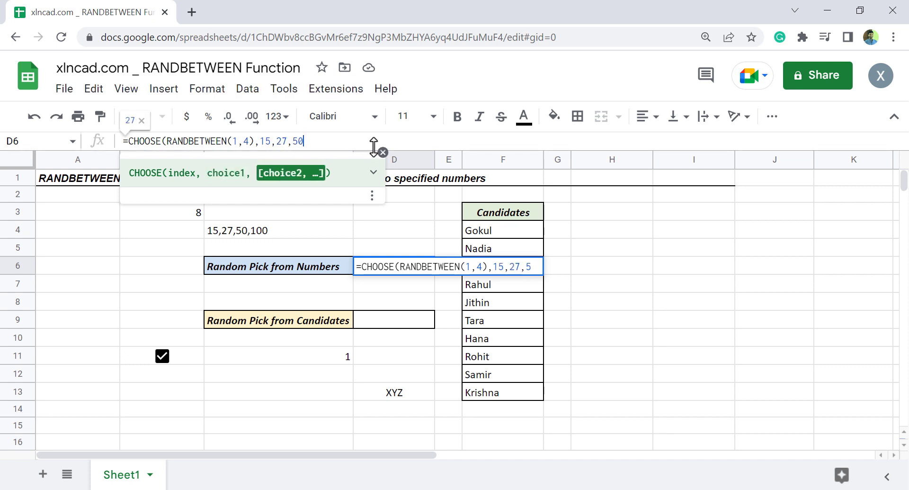
type(",10")
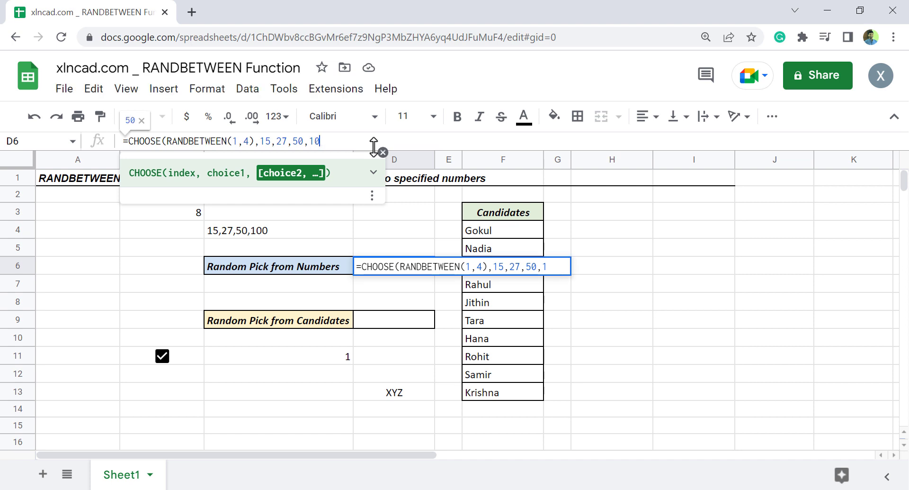
type("0)")
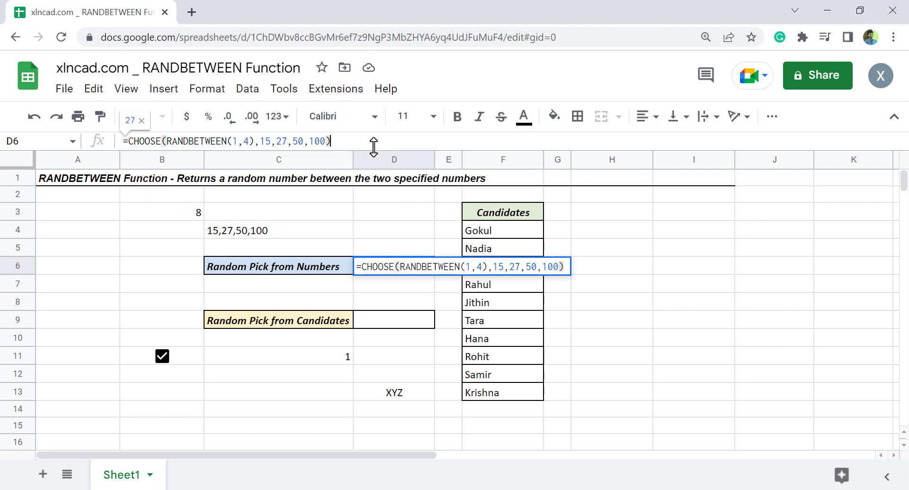
key("Return")
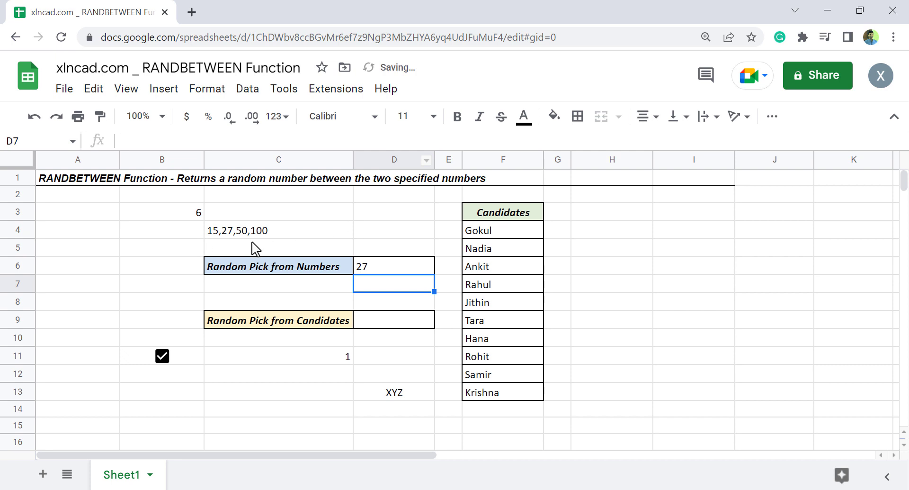
left_click(391, 271)
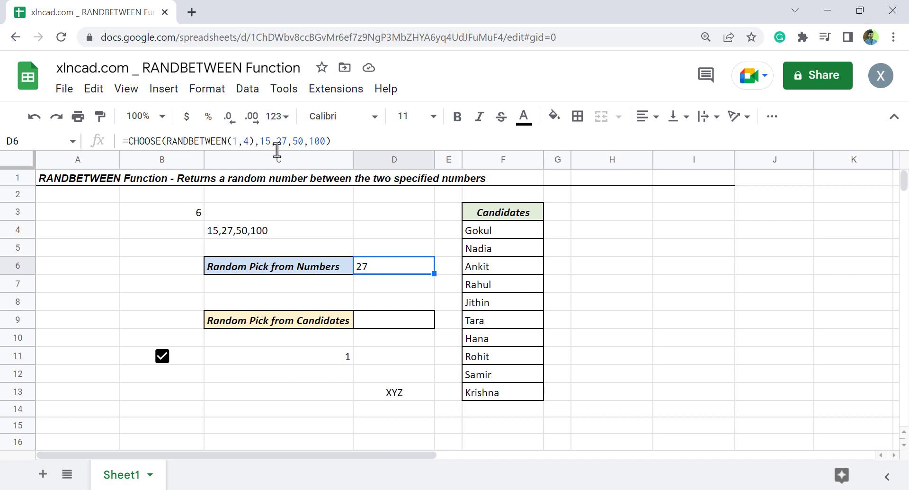
Toggle the checkbox in cell B11 five times to refresh the random pick from numbers in D6
left_click(162, 356)
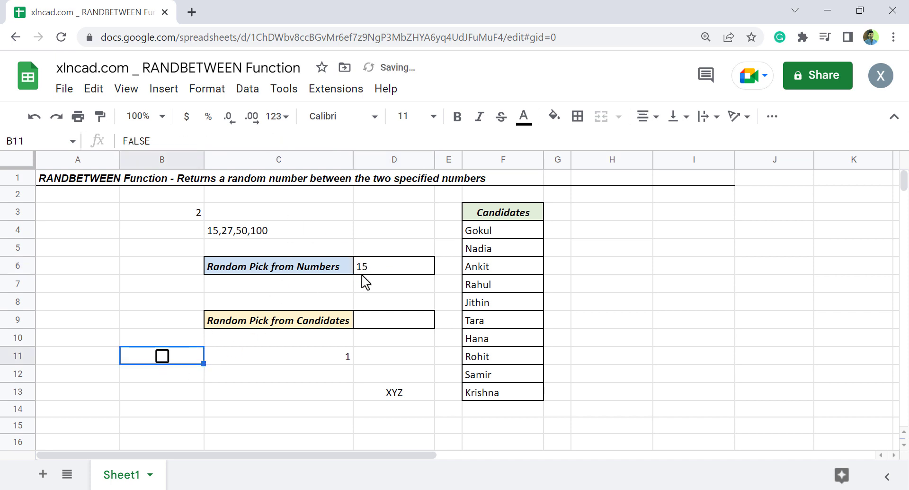
left_click(162, 357)
left_click(162, 356)
left_click(162, 357)
left_click(162, 357)
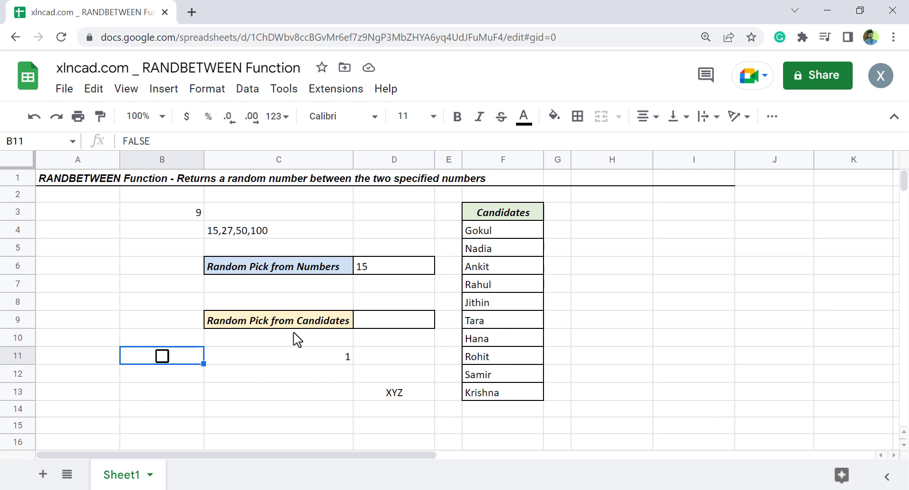
Enter =INDEX(F4:F13,RANDBETWEEN(1,10)) in cell D9 beside Random Pick from Candidates
left_click(377, 326)
type("=")
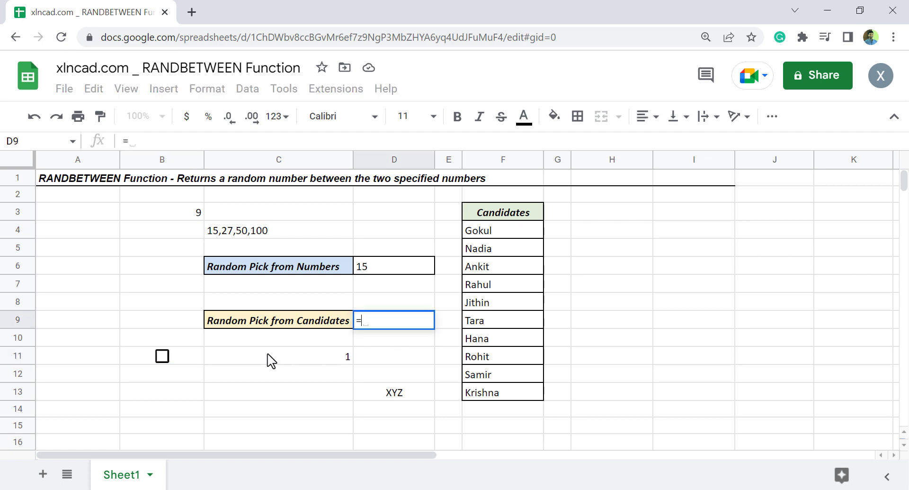
type("INDEX")
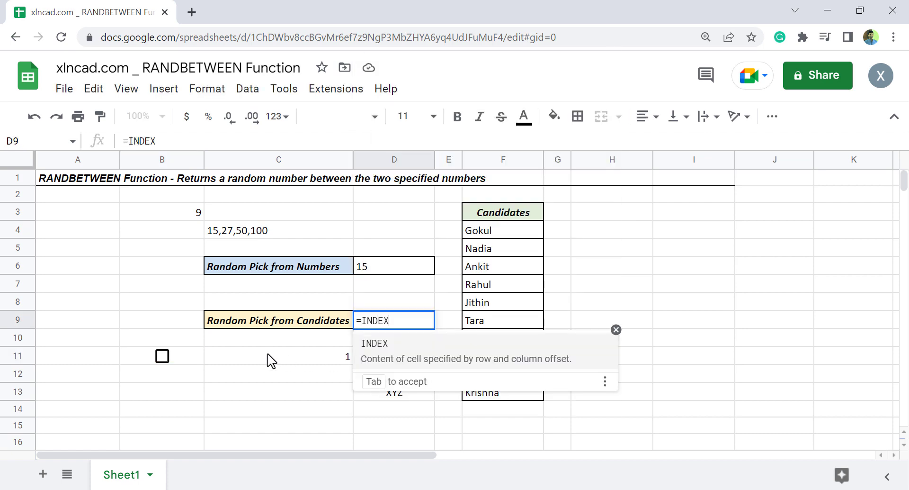
type("(")
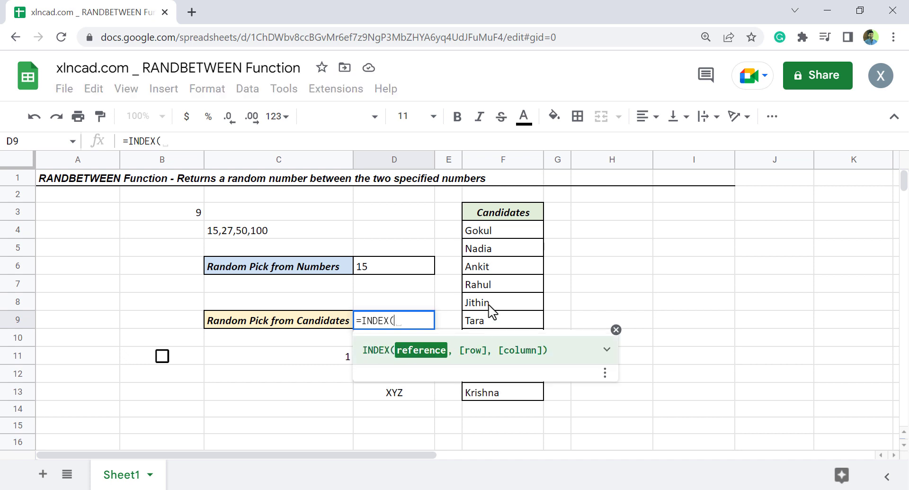
left_click_drag(518, 232, 517, 393)
type(",")
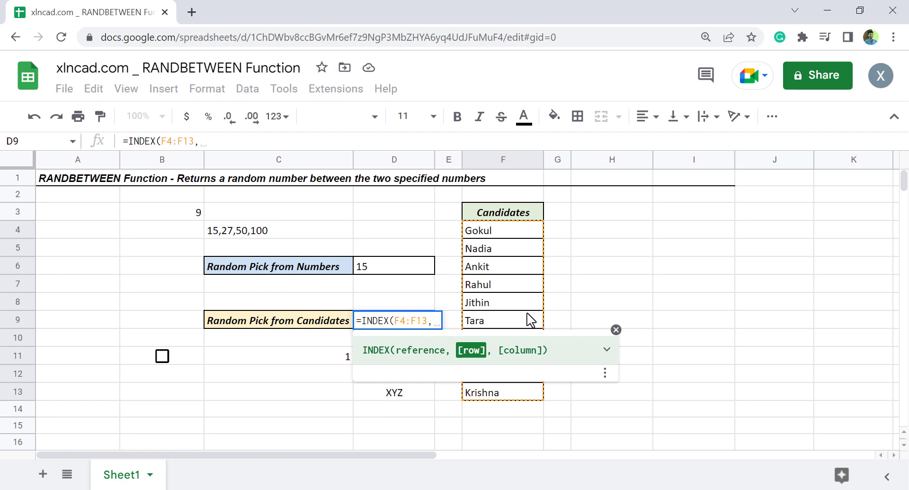
type("RANDBE")
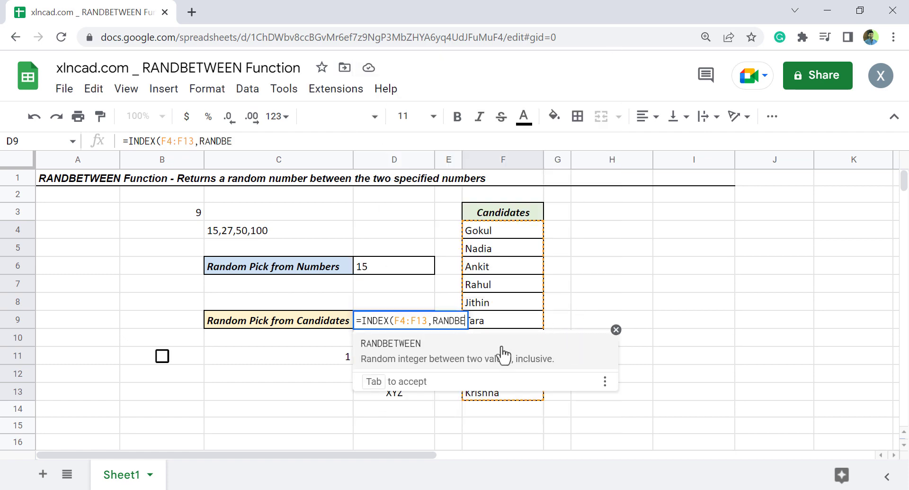
left_click(456, 361)
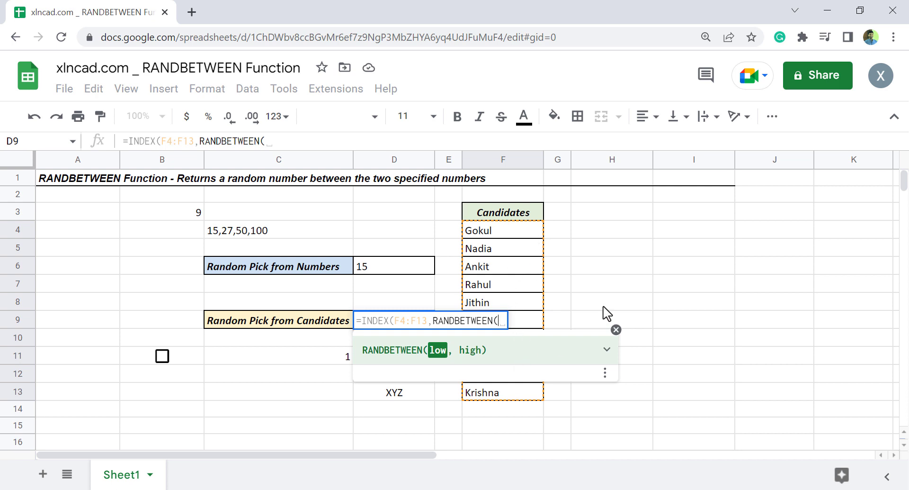
type("1,")
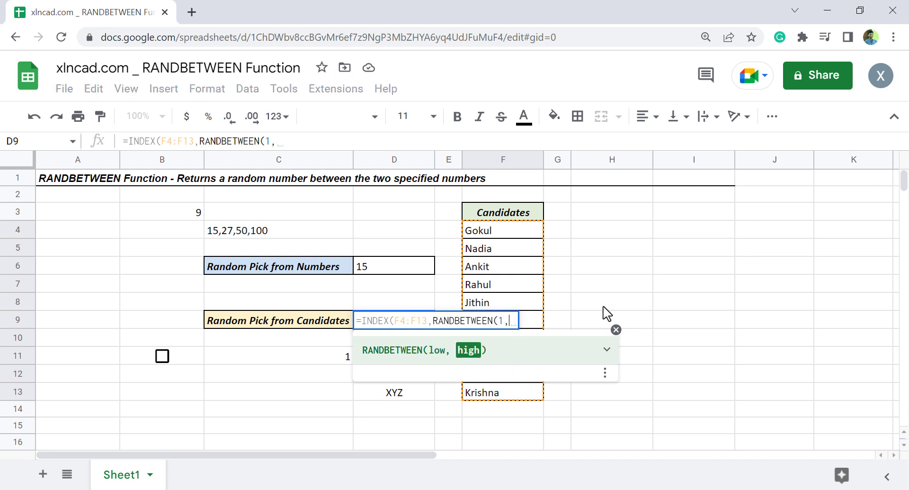
type("10)")
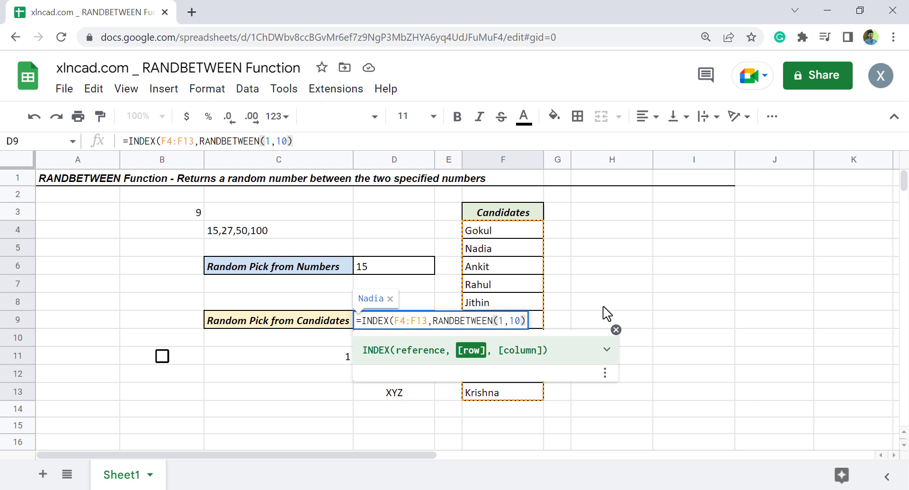
type(")")
key("Return")
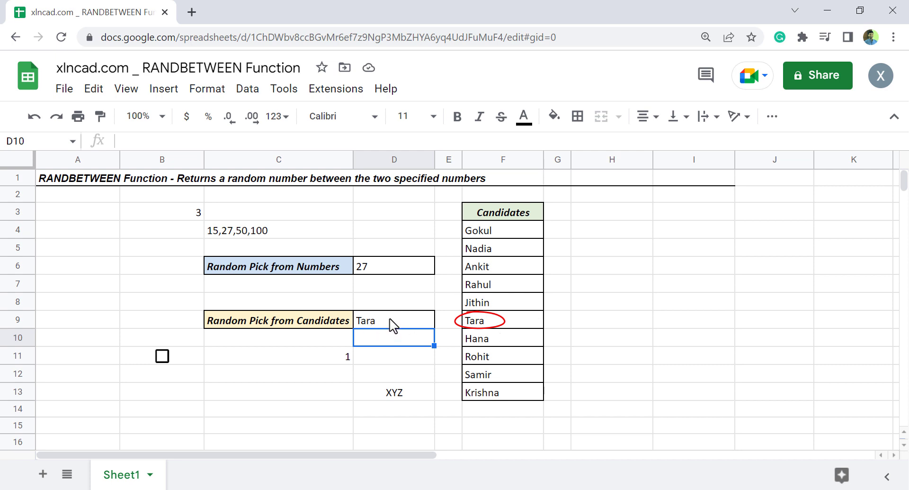
Toggle the checkbox in cell B11 four times to refresh the random candidate pick in D9
left_click(161, 355)
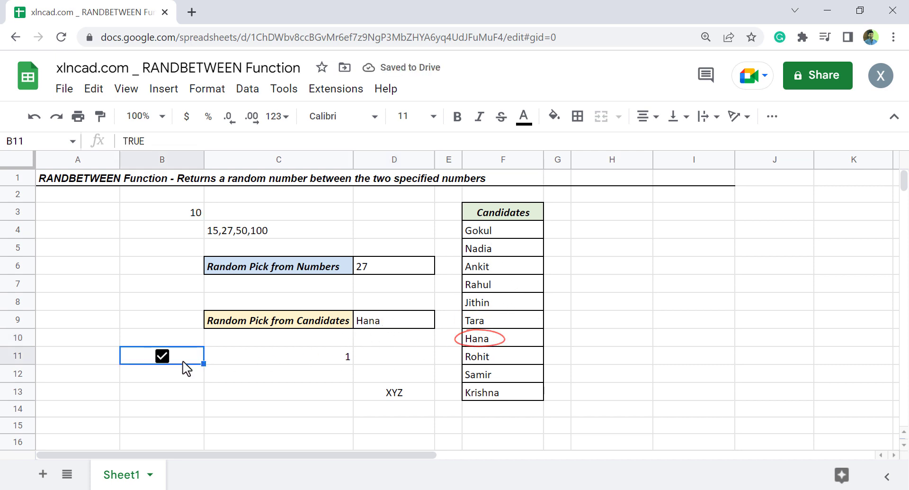
left_click(162, 356)
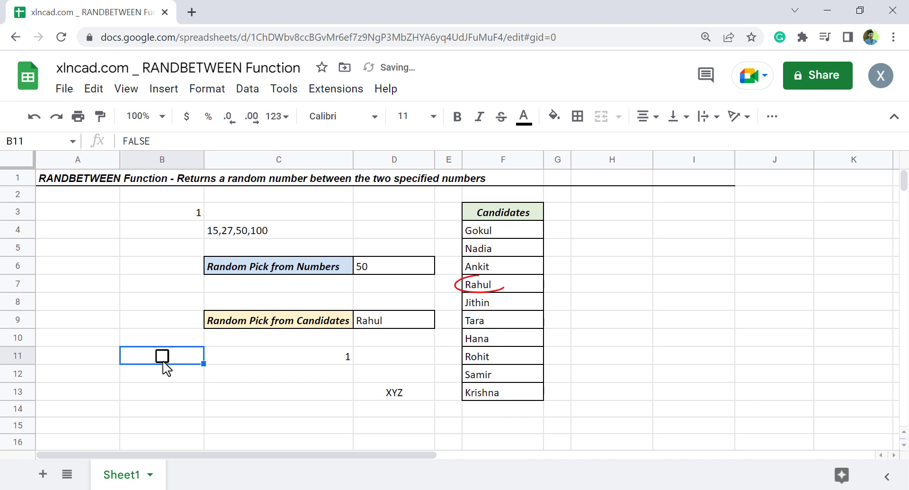
left_click(164, 357)
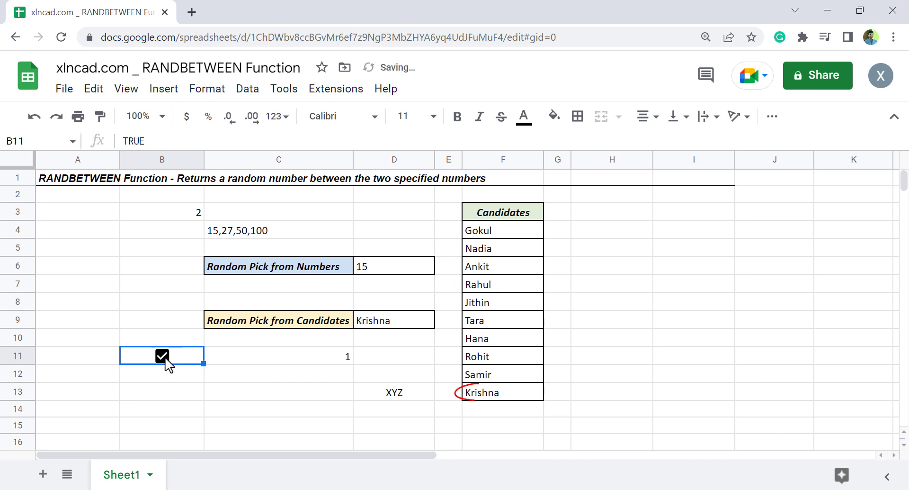
left_click(162, 356)
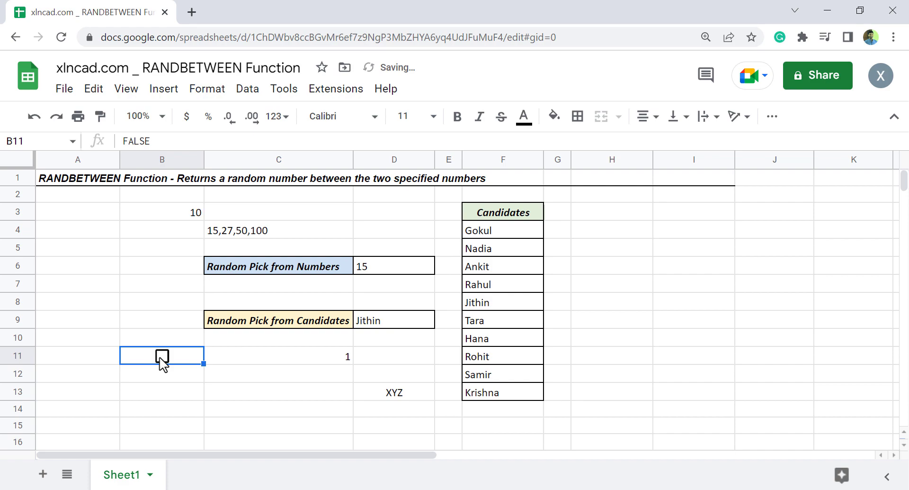